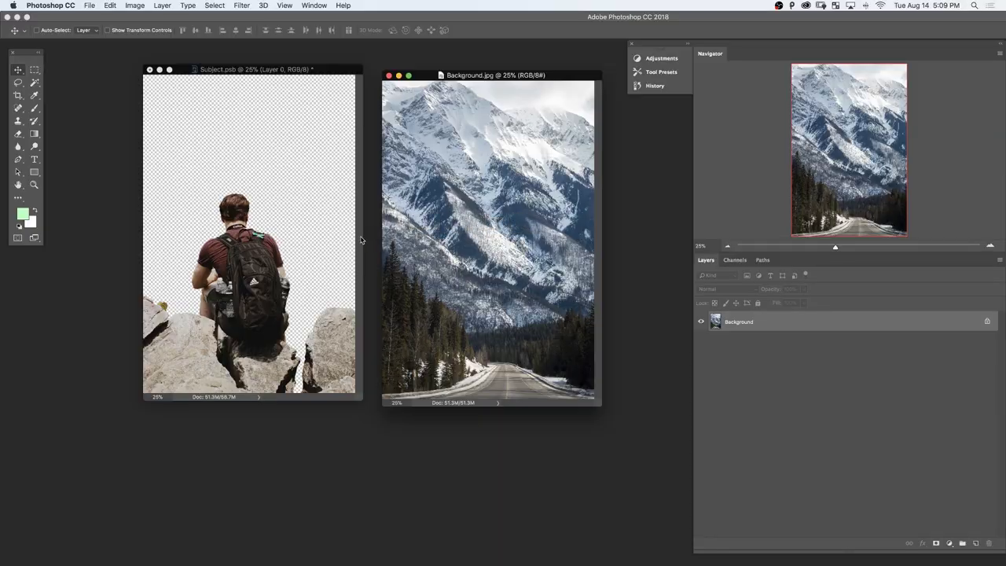
# - Bring the mountain photo into the hiker document beneath the hiker layer, in full-screen view
pyautogui.moveTo(330, 239); pyautogui.dragTo(331, 239)
pyautogui.moveTo(739, 321); pyautogui.dragTo(760, 354)
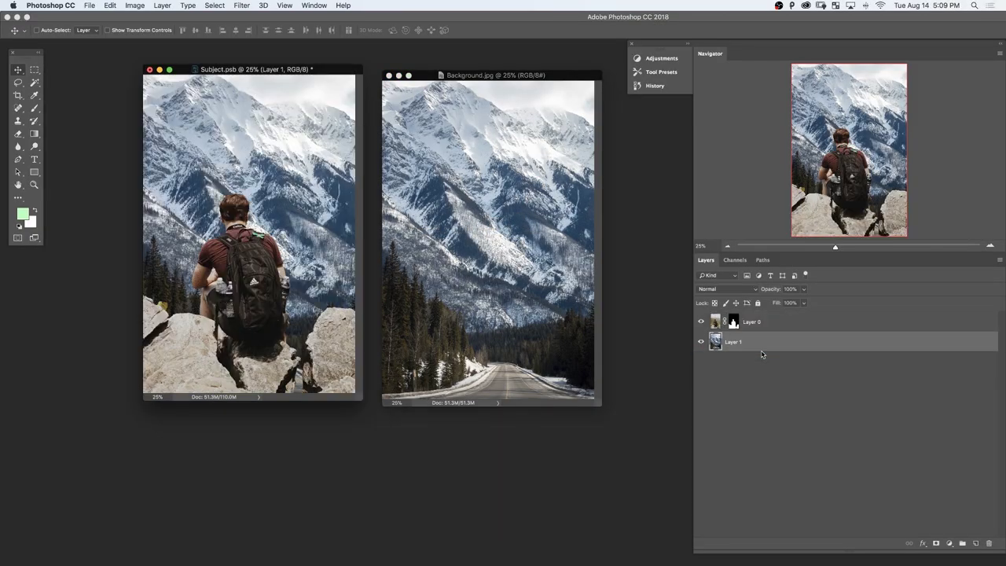
pyautogui.press('f')
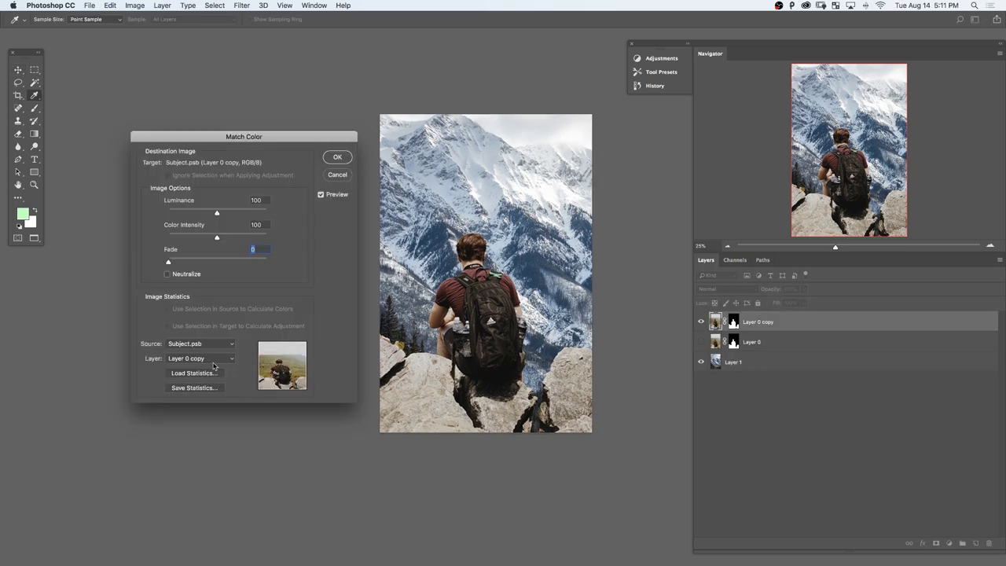
# - Match the hiker to Layer 1 with brighter luminance, re-enable his mask, and activate Background.jpg
pyautogui.click(206, 358)
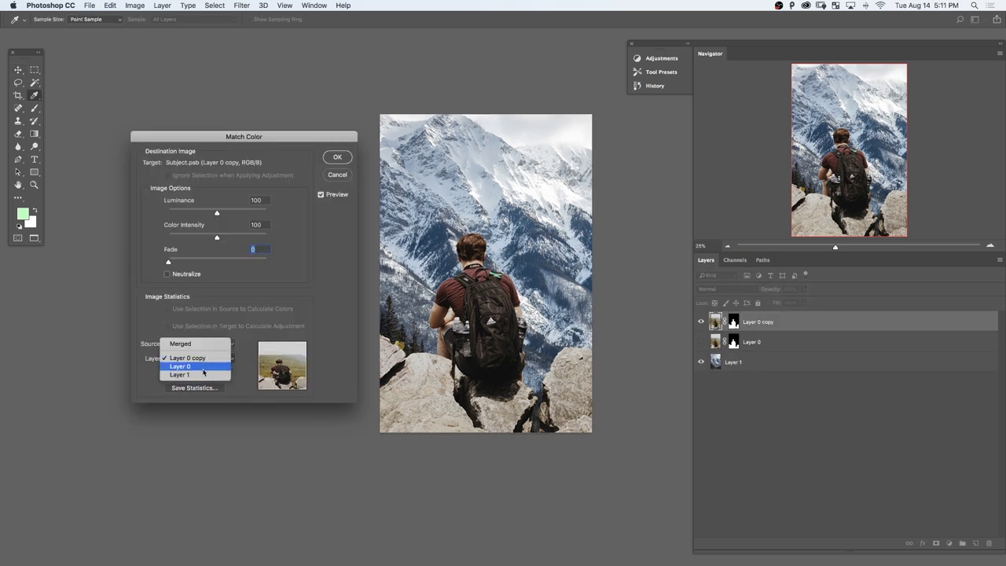
pyautogui.click(202, 375)
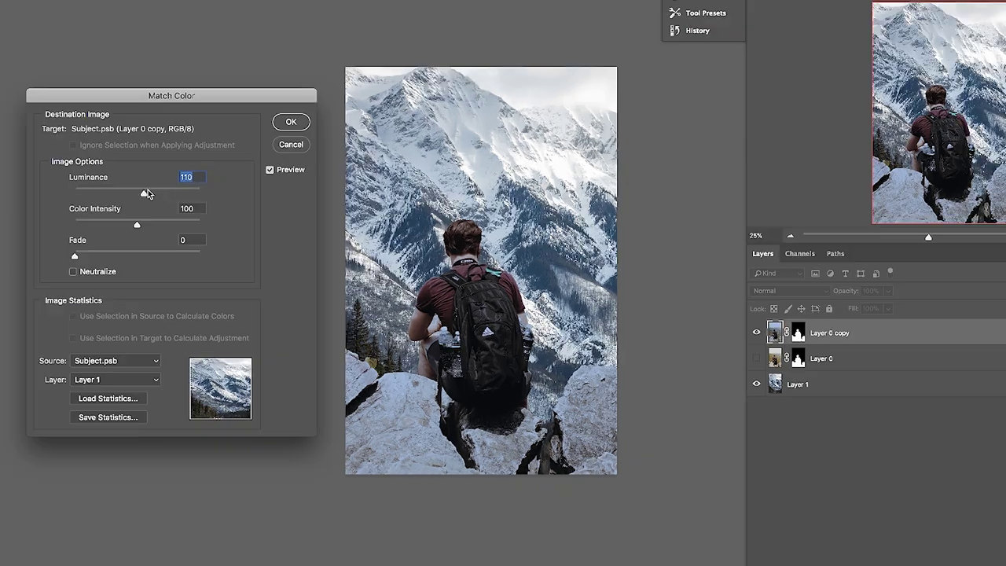
pyautogui.moveTo(217, 212); pyautogui.dragTo(251, 214)
pyautogui.moveTo(179, 195); pyautogui.dragTo(190, 195)
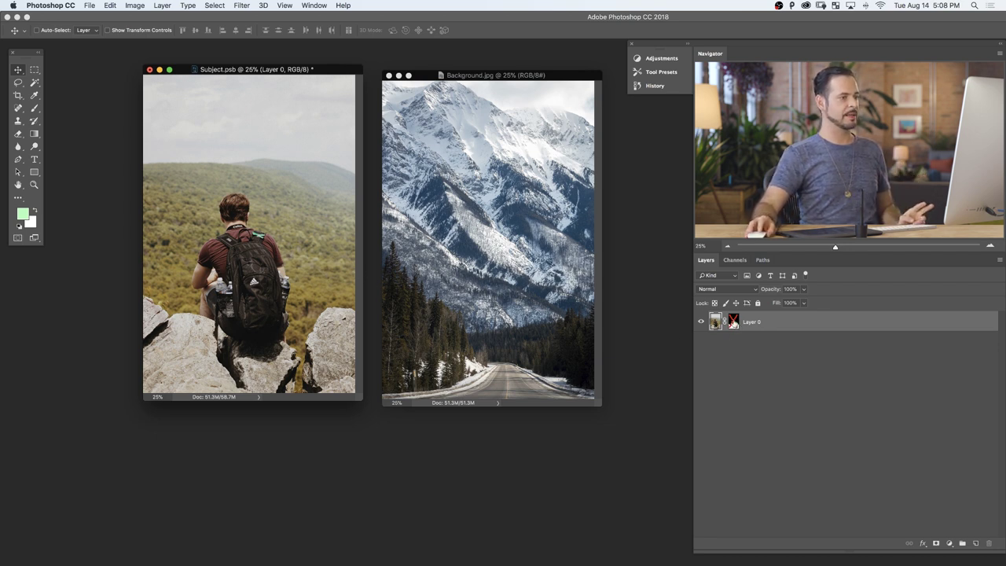
pyautogui.keyDown('shift'); pyautogui.click(732, 322); pyautogui.keyUp('shift')
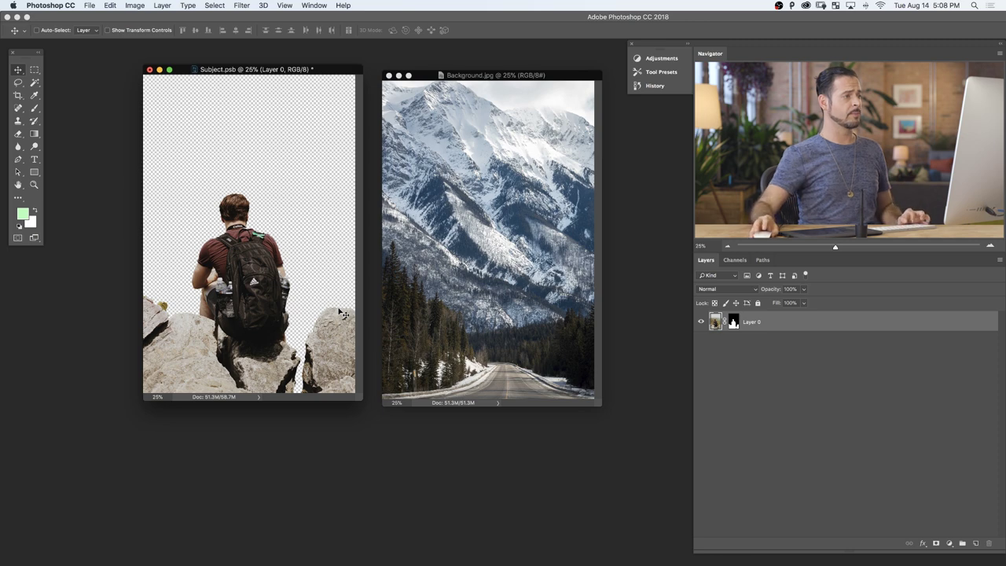
pyautogui.click(471, 262)
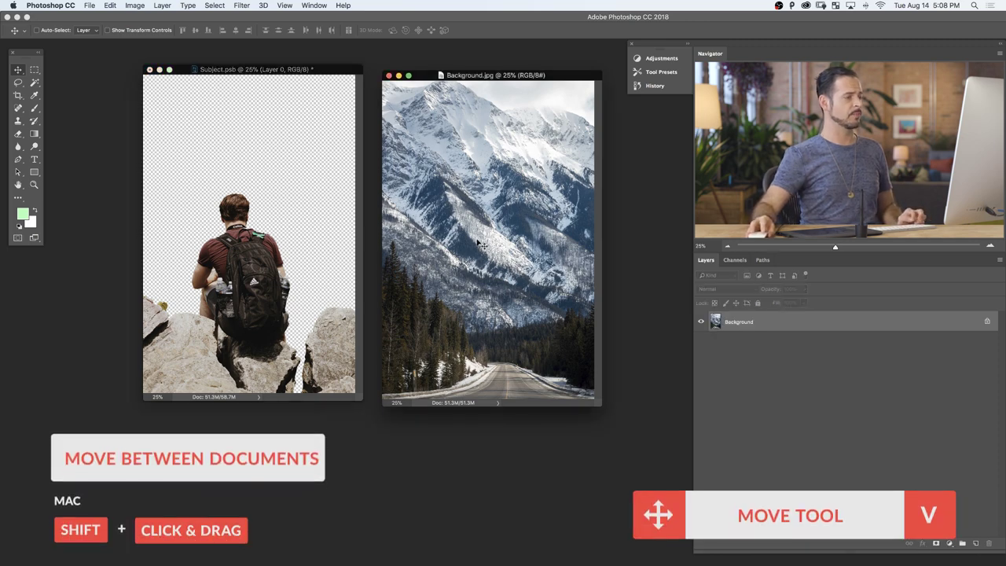
# - Copy the mountain photo into Subject.psb as Layer 1 below the hiker, then close Background.jpg
pyautogui.moveTo(494, 244); pyautogui.dragTo(334, 241)
pyautogui.moveTo(747, 325); pyautogui.dragTo(761, 355)
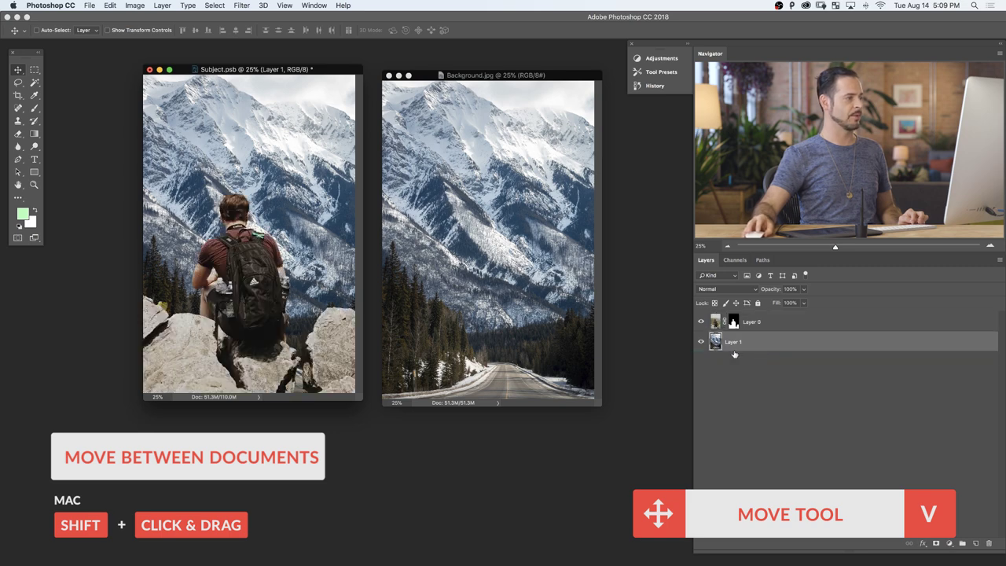
pyautogui.click(389, 76)
# - Enlarge the mountain background from its bottom-right corner, nudge it left, commit, and show the hiker
pyautogui.press('f')
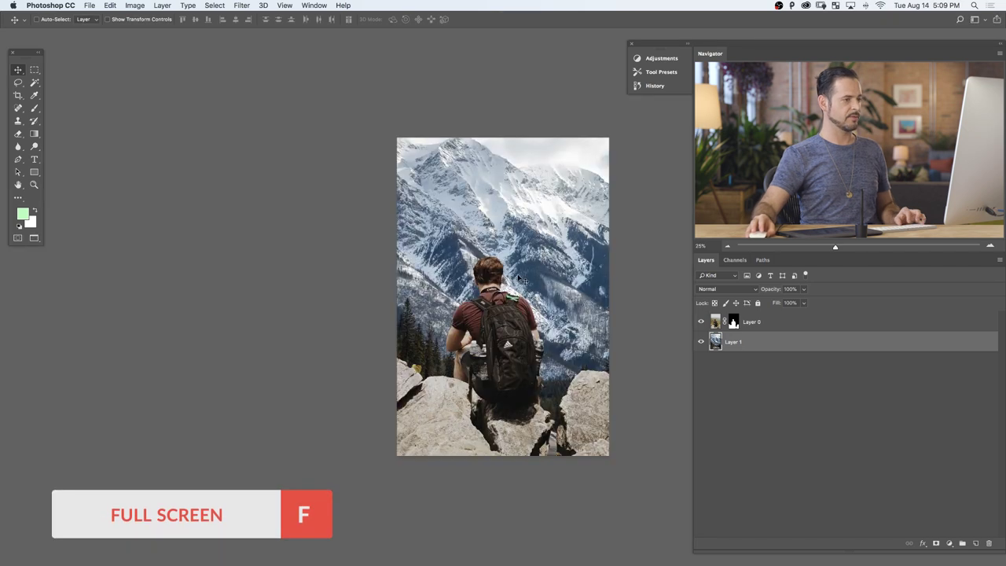
pyautogui.press('super+t')
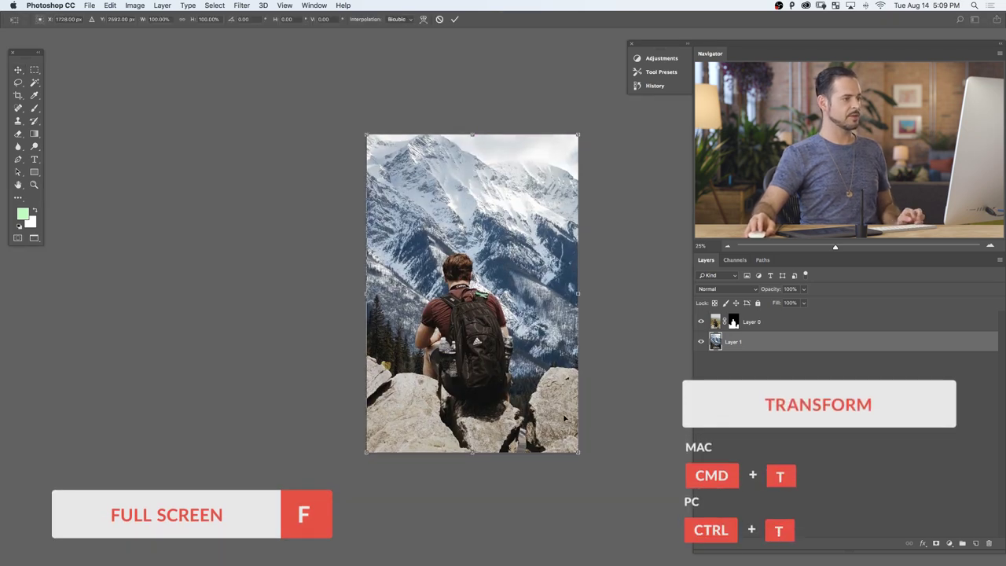
pyautogui.moveTo(579, 451); pyautogui.dragTo(617, 482)
pyautogui.moveTo(567, 413)
pyautogui.mouseDown()
pyautogui.moveTo(549, 413)
pyautogui.moveTo(565, 415)
pyautogui.mouseUp()
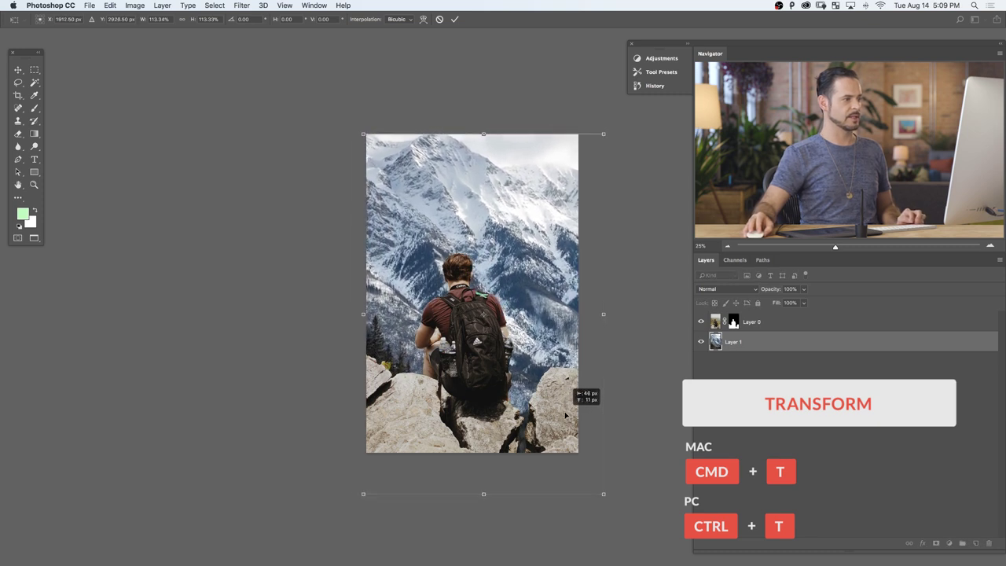
pyautogui.press('Return')
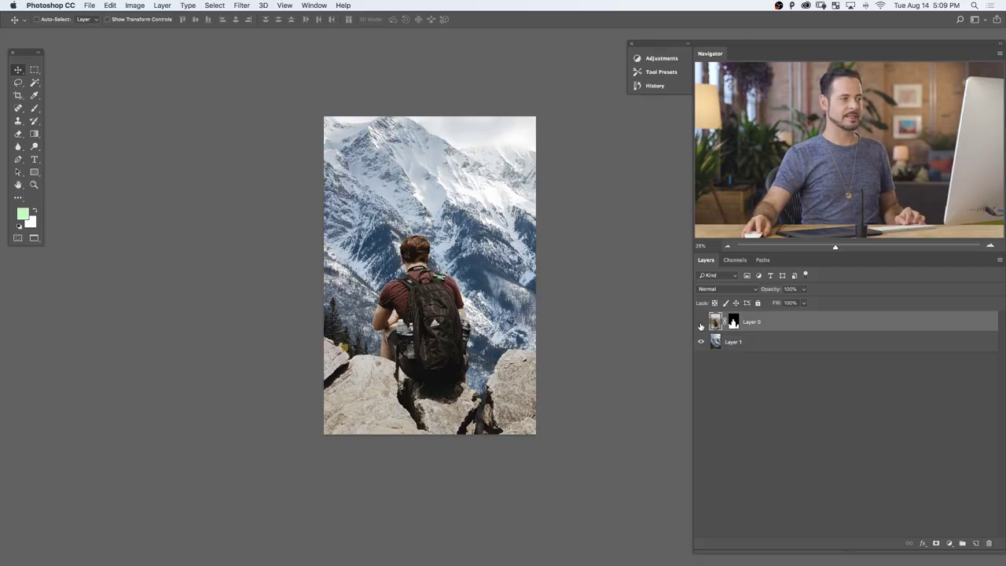
pyautogui.click(701, 323)
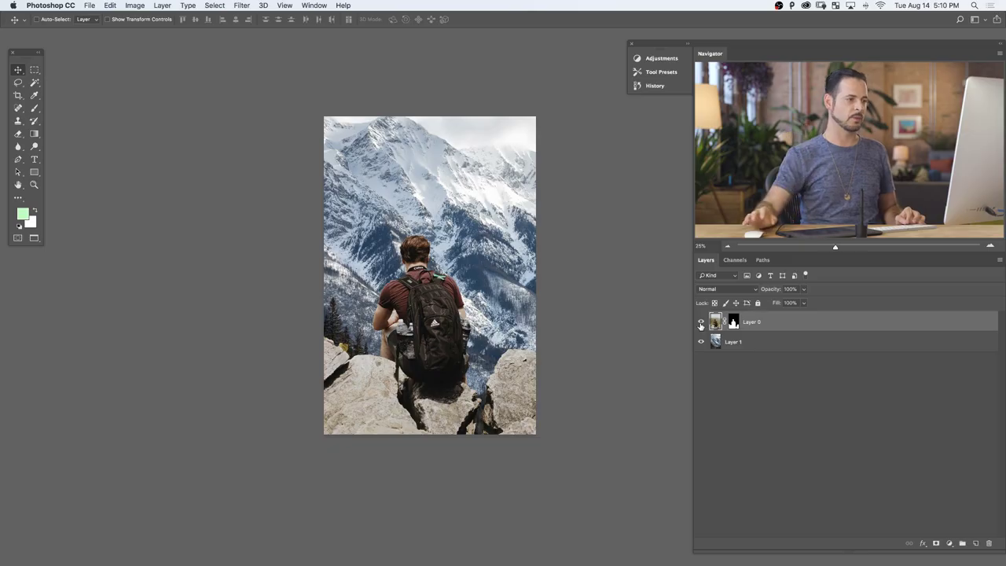
# - Duplicate the hiker layer as Layer 0 copy, leaving the original Layer 0 hidden
pyautogui.press('super+j')
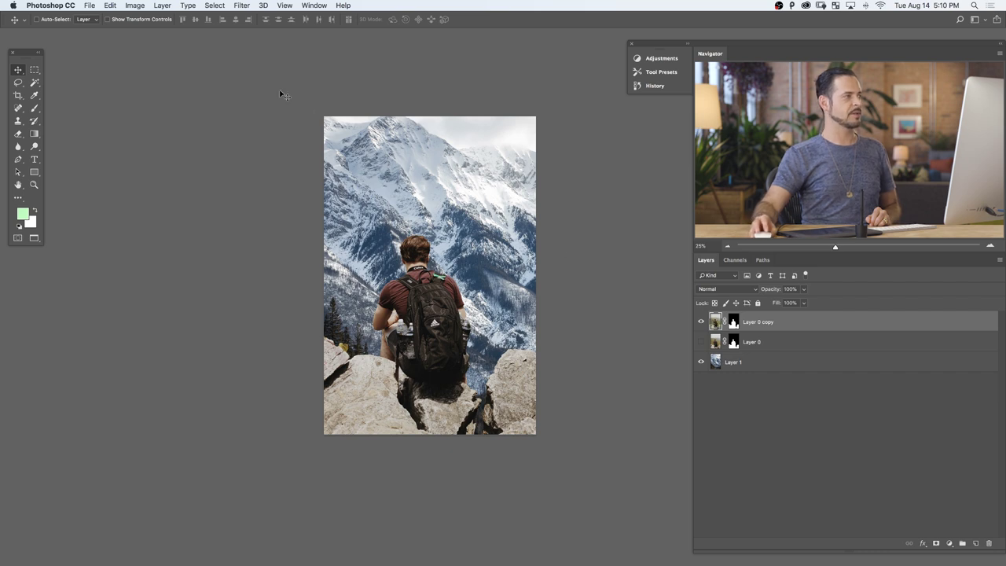
pyautogui.click(135, 6)
# - Open Match Color for Layer 0 copy, move the dialog aside, and set Source to Subject.psb
pyautogui.moveTo(149, 32)
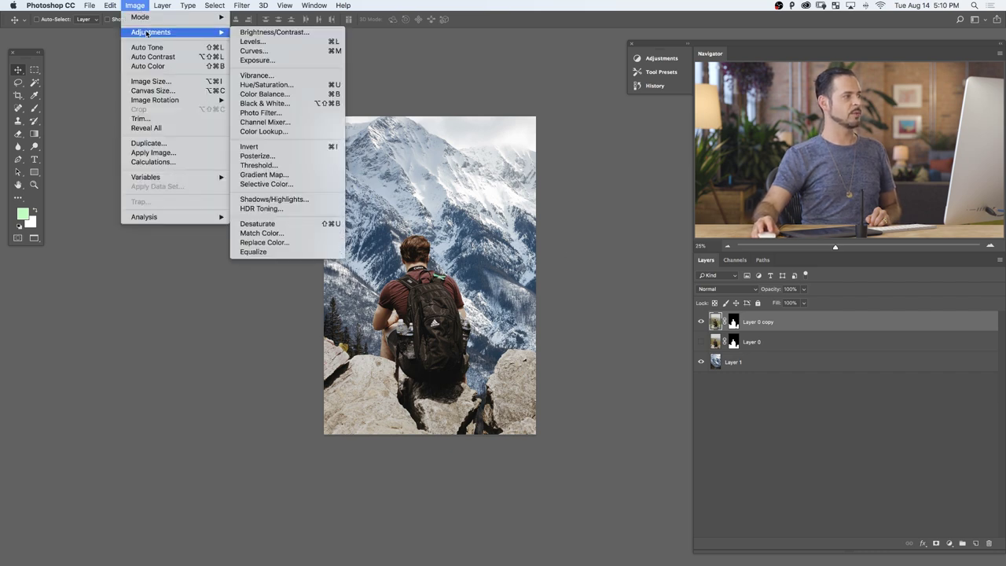
pyautogui.click(279, 234)
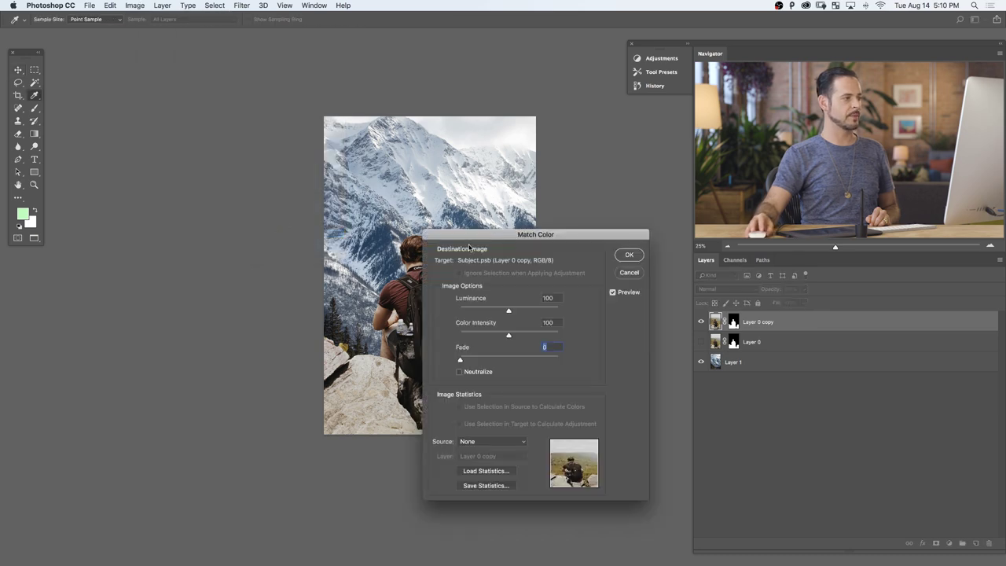
pyautogui.moveTo(484, 239); pyautogui.dragTo(192, 143)
pyautogui.moveTo(407, 264); pyautogui.dragTo(461, 257)
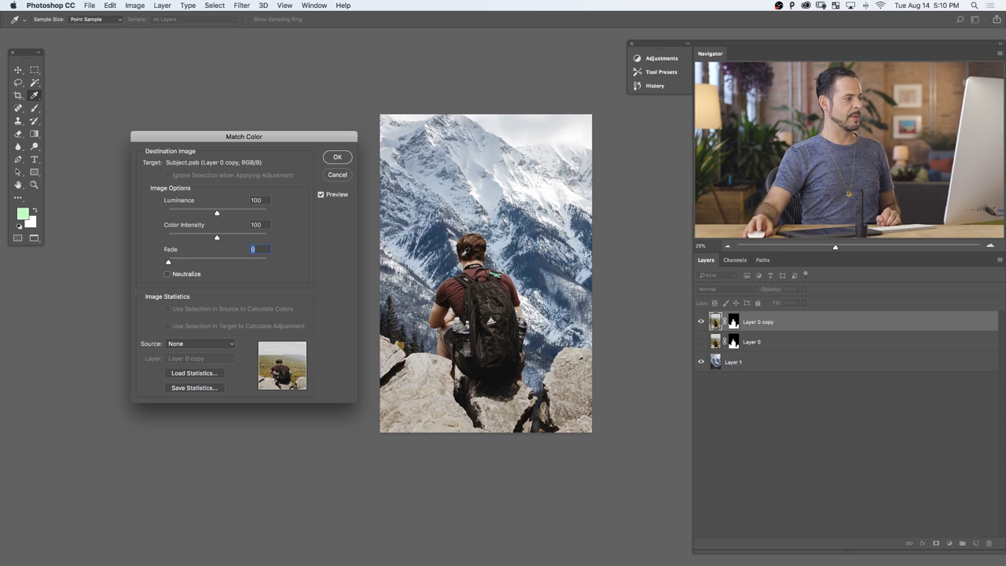
pyautogui.click(208, 345)
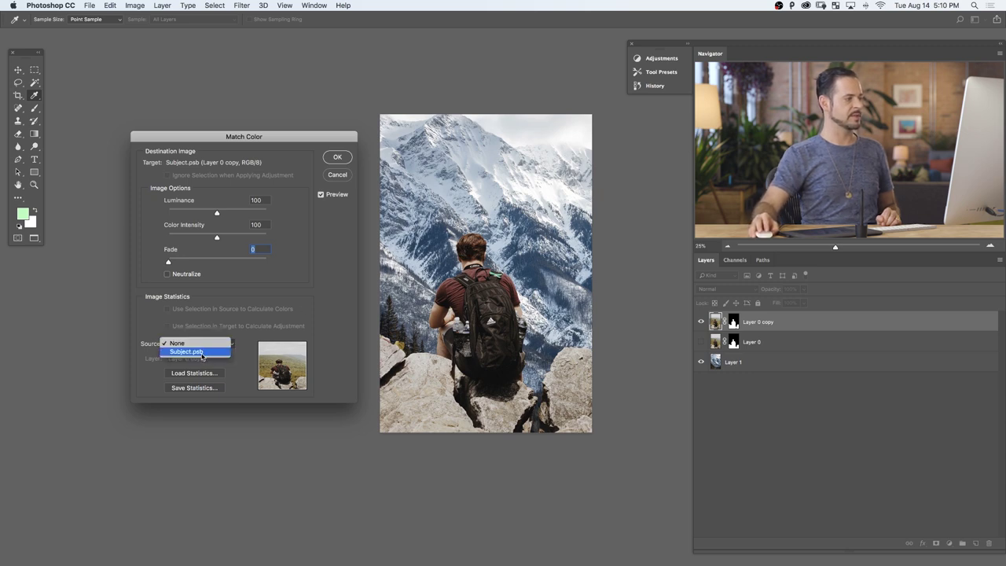
pyautogui.click(200, 354)
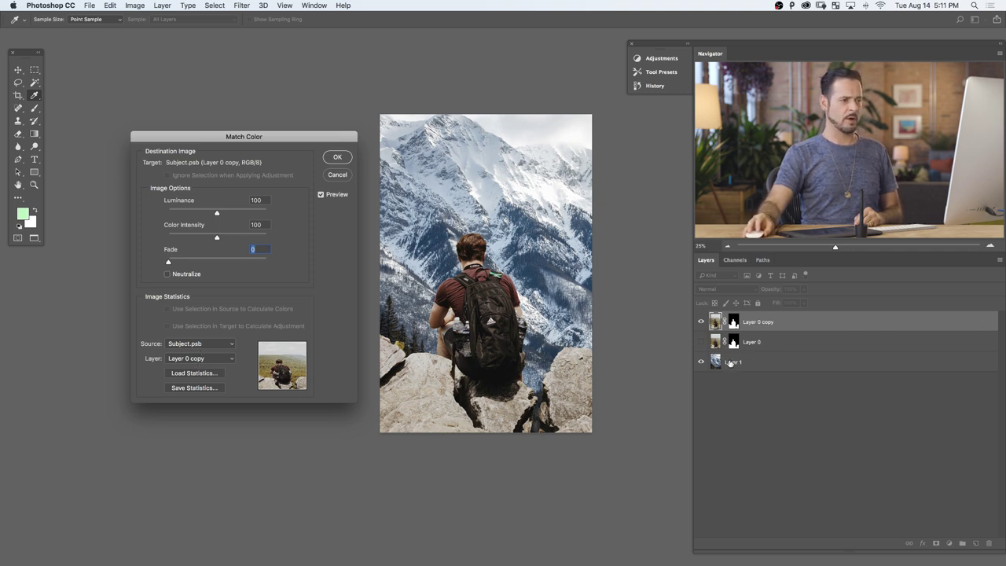
# - Set the Match Color layer to Layer 1, raise Luminance, and set Color Intensity to 93
pyautogui.click(207, 358)
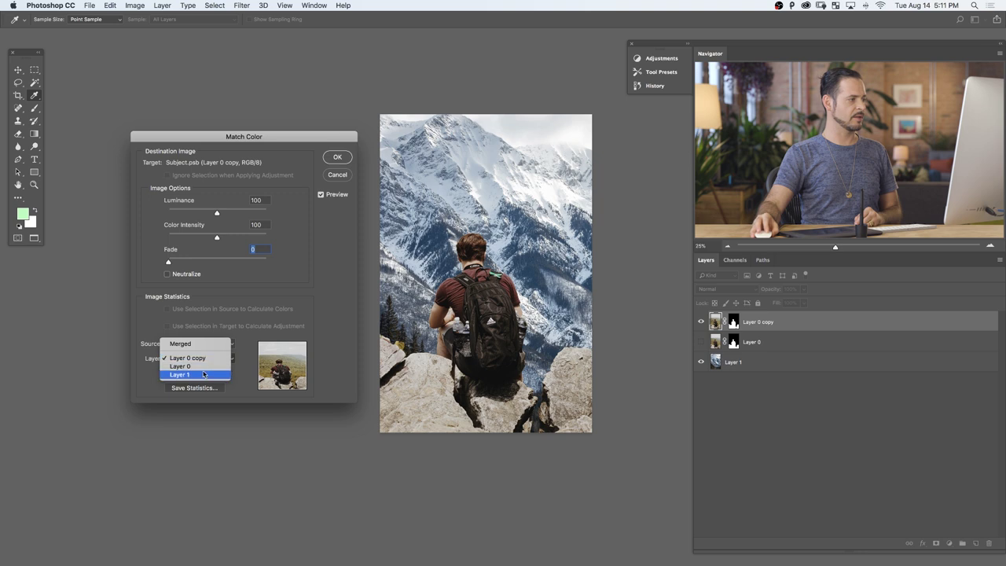
pyautogui.click(203, 375)
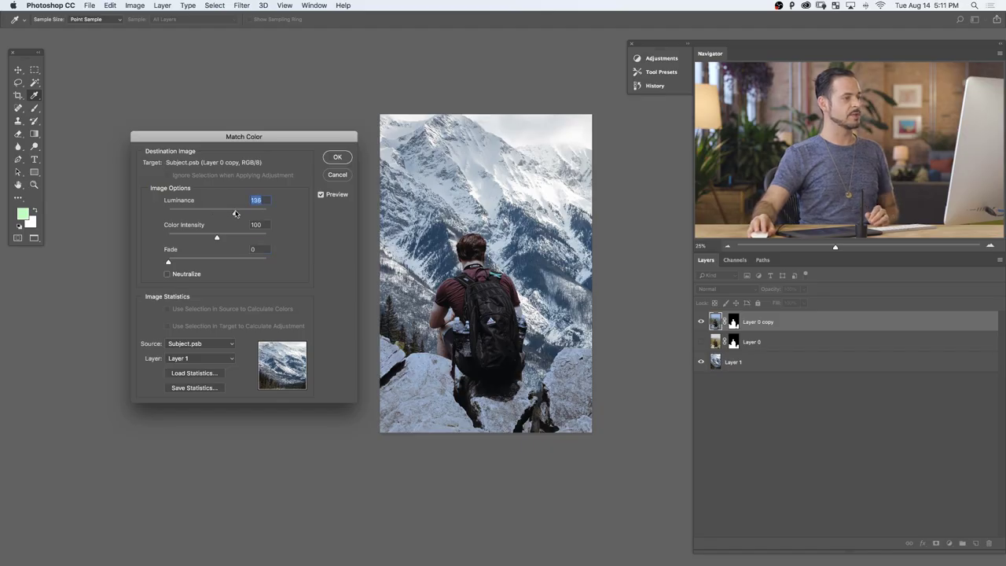
pyautogui.moveTo(236, 214)
pyautogui.mouseDown()
pyautogui.moveTo(252, 214)
pyautogui.moveTo(188, 214)
pyautogui.moveTo(246, 214)
pyautogui.mouseUp()
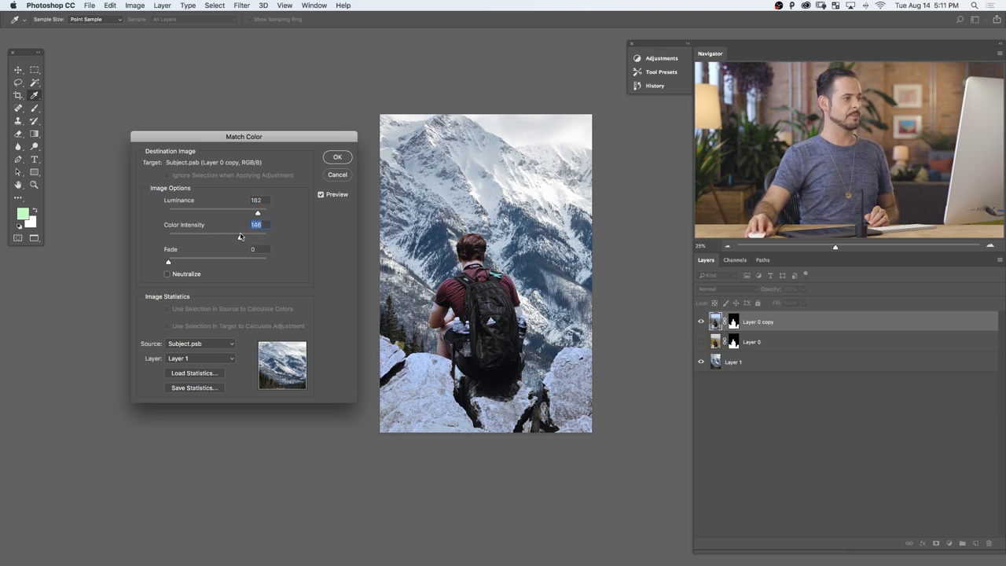
pyautogui.moveTo(215, 234); pyautogui.dragTo(212, 236)
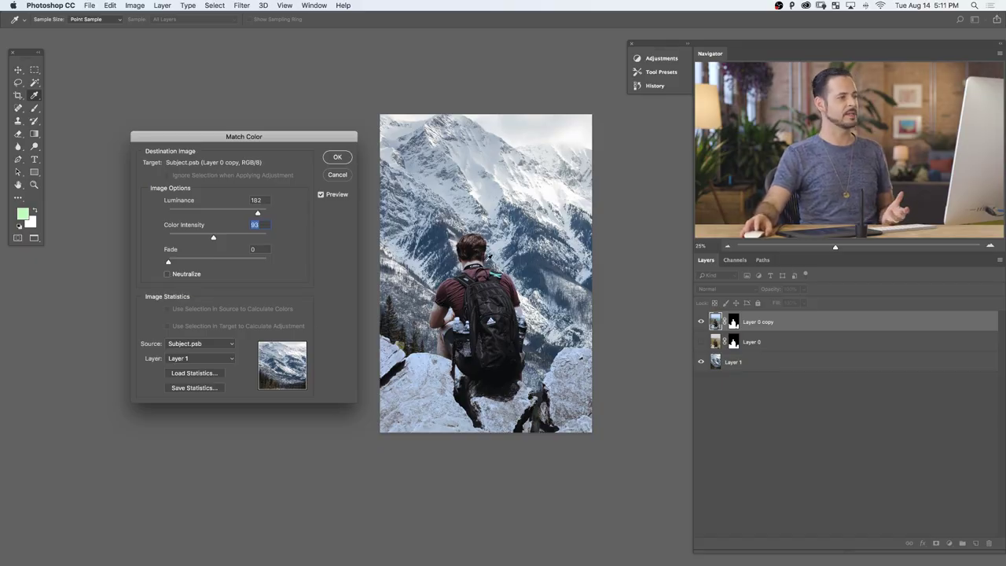
# - Turn on Neutralize, set Fade to 20, re-enable Preview, and apply the colour match
pyautogui.click(167, 274)
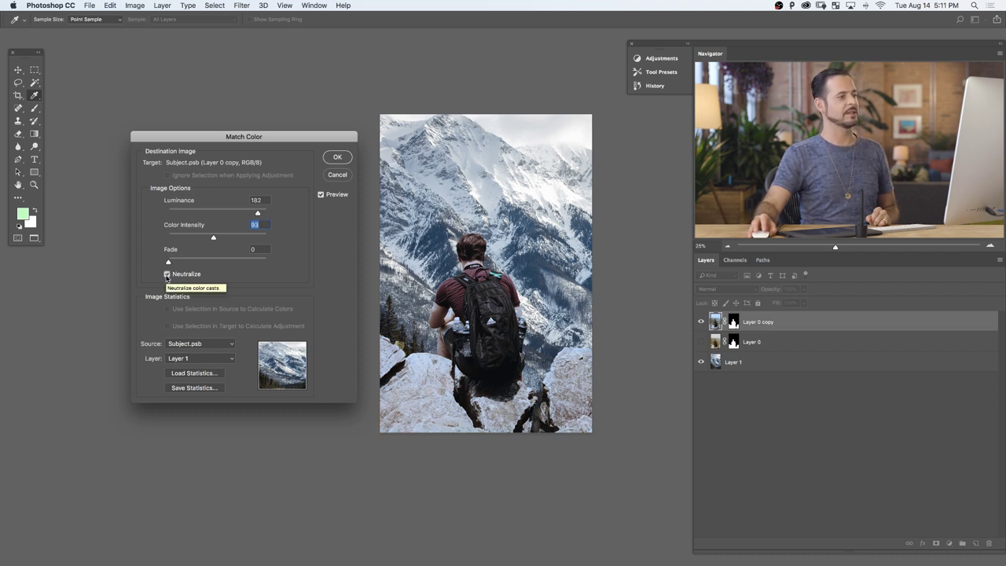
pyautogui.moveTo(167, 261)
pyautogui.mouseDown()
pyautogui.moveTo(274, 260)
pyautogui.moveTo(169, 260)
pyautogui.mouseUp()
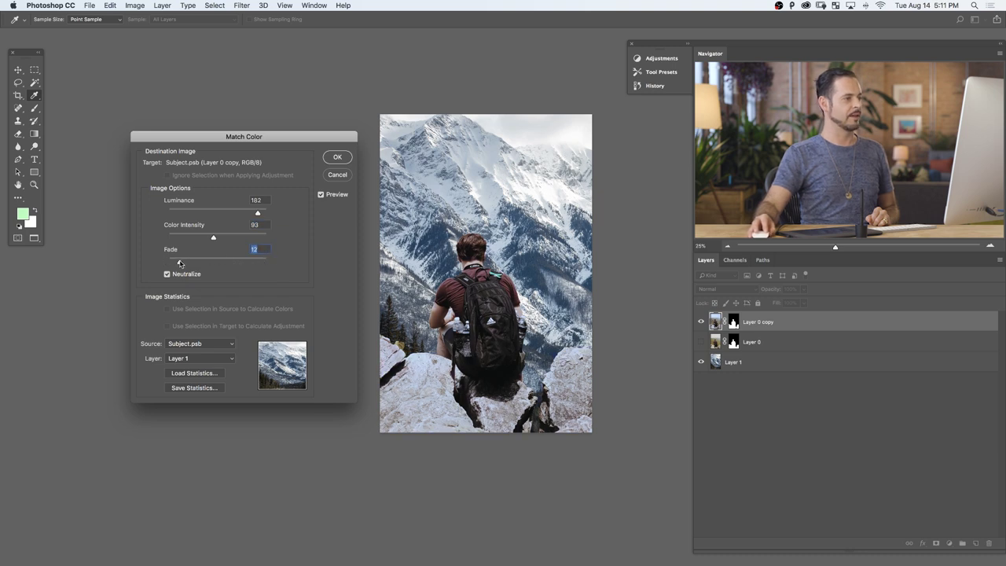
pyautogui.moveTo(199, 263); pyautogui.dragTo(235, 263)
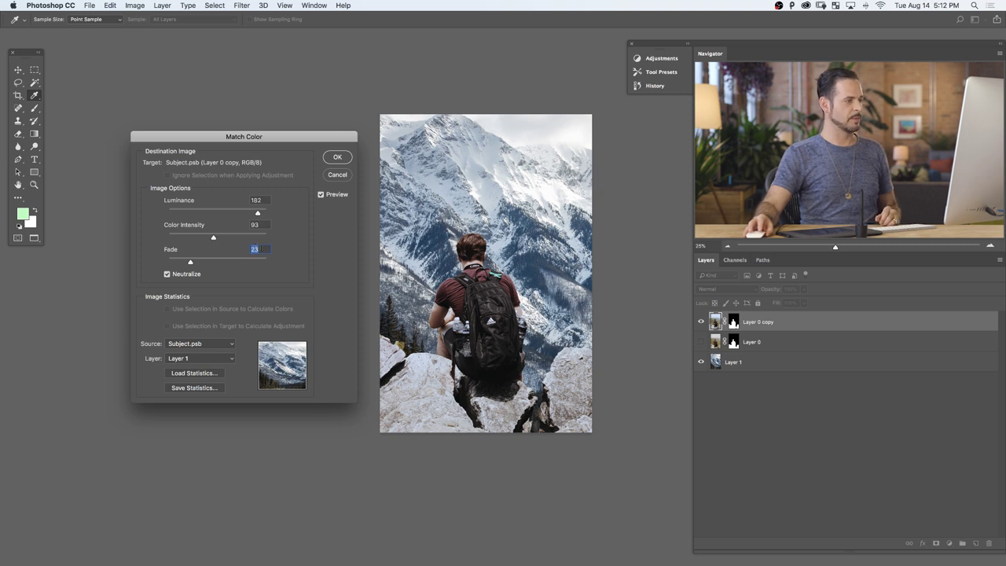
pyautogui.write('20')
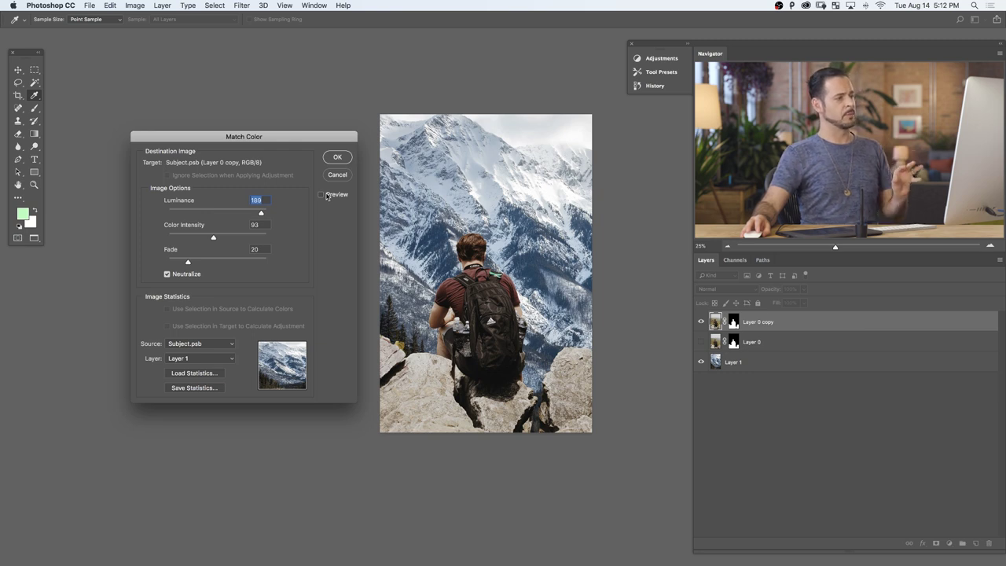
pyautogui.click(327, 196)
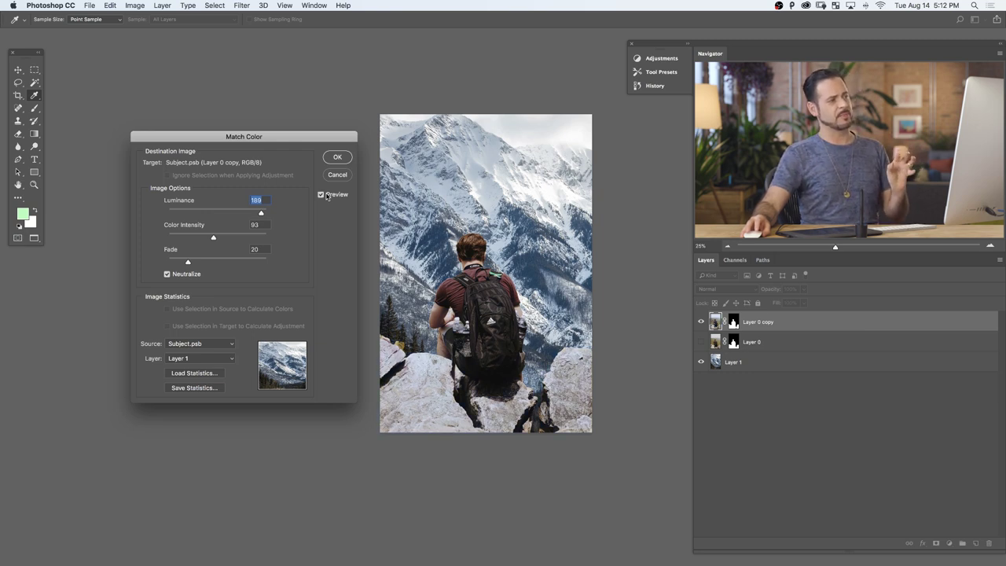
pyautogui.click(337, 157)
pyautogui.press('v')
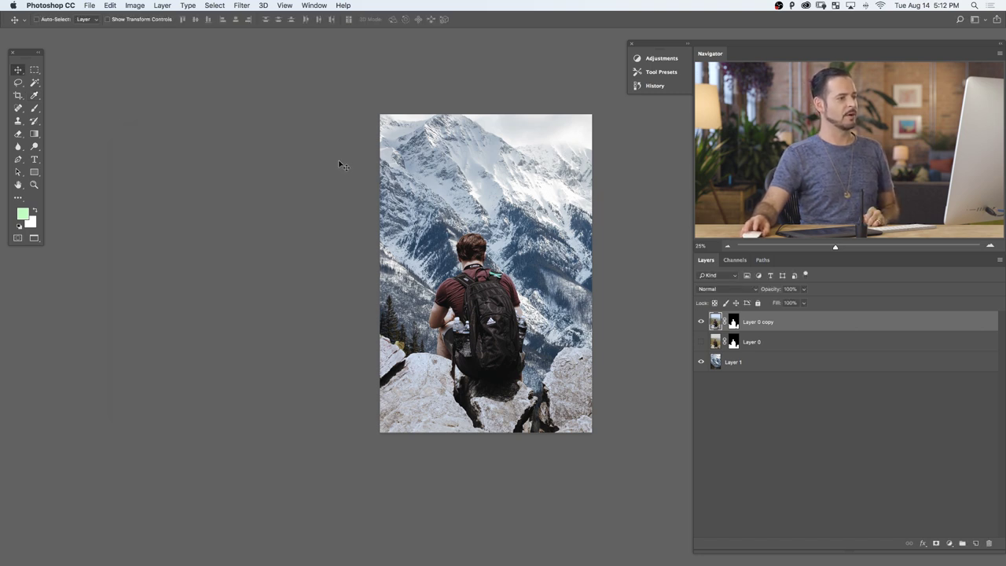
pyautogui.click(701, 322)
pyautogui.click(702, 322)
pyautogui.click(701, 322)
pyautogui.click(701, 322)
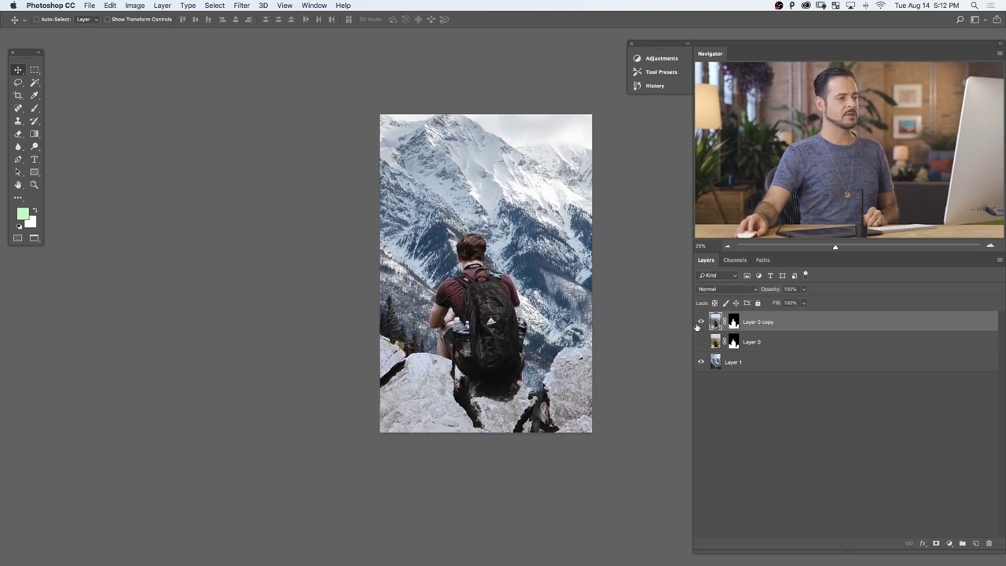
pyautogui.click(702, 322)
pyautogui.click(701, 342)
pyautogui.click(701, 322)
pyautogui.click(760, 361)
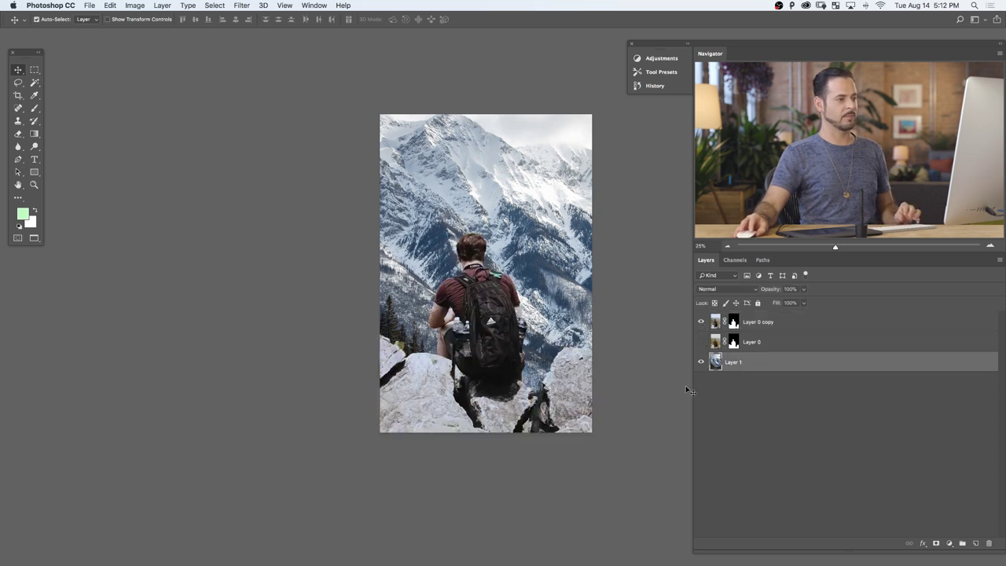
pyautogui.hotkey('ctrl', 't')
# - Make the mountain Layer 1 slightly shorter and wider, shift it left, and commit the transform
pyautogui.moveTo(498, 477); pyautogui.dragTo(497, 454)
pyautogui.moveTo(585, 447); pyautogui.dragTo(557, 447)
pyautogui.moveTo(592, 283); pyautogui.dragTo(600, 284)
pyautogui.moveTo(568, 360); pyautogui.dragTo(565, 361)
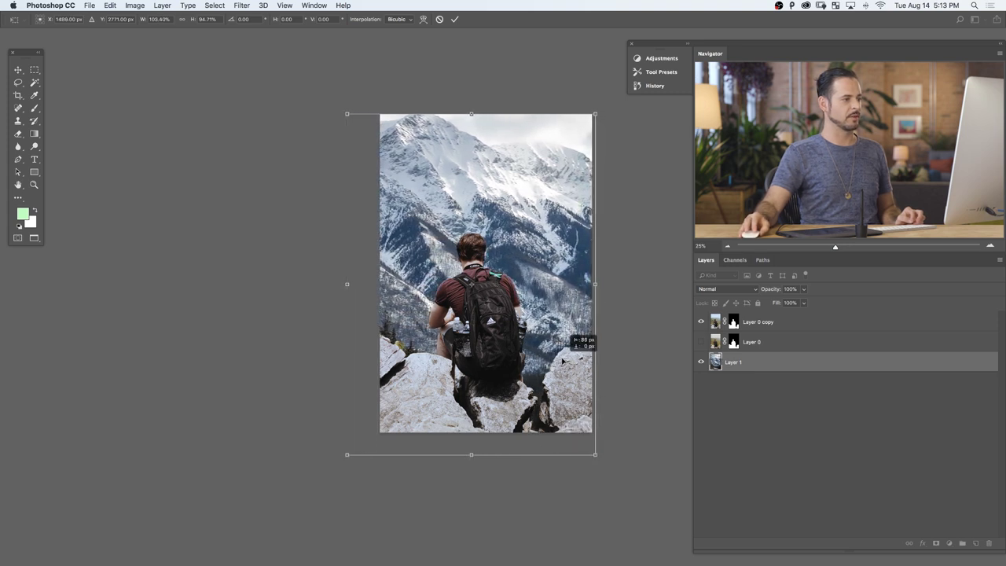
pyautogui.press('Return')
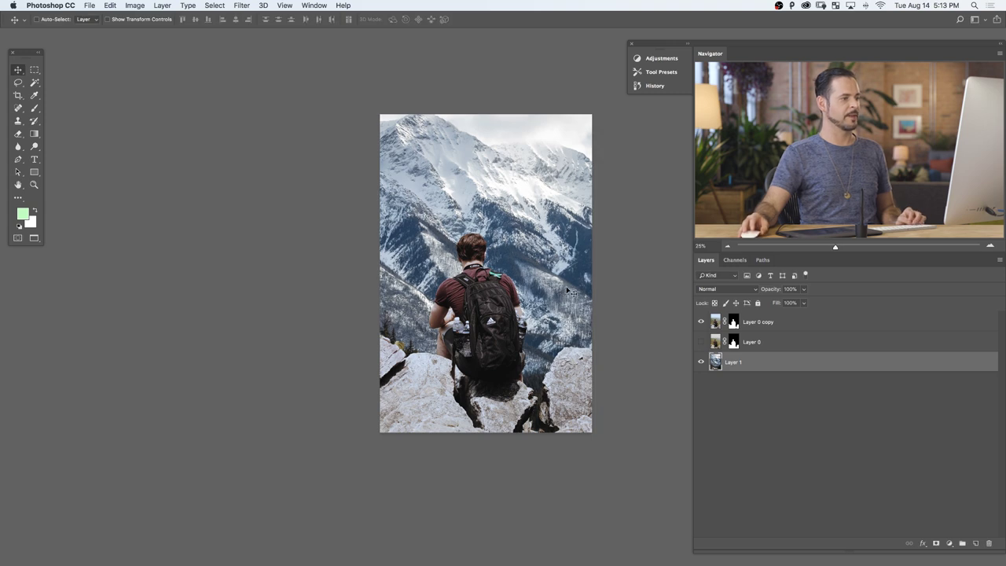
pyautogui.hscroll(2, 567, 290)
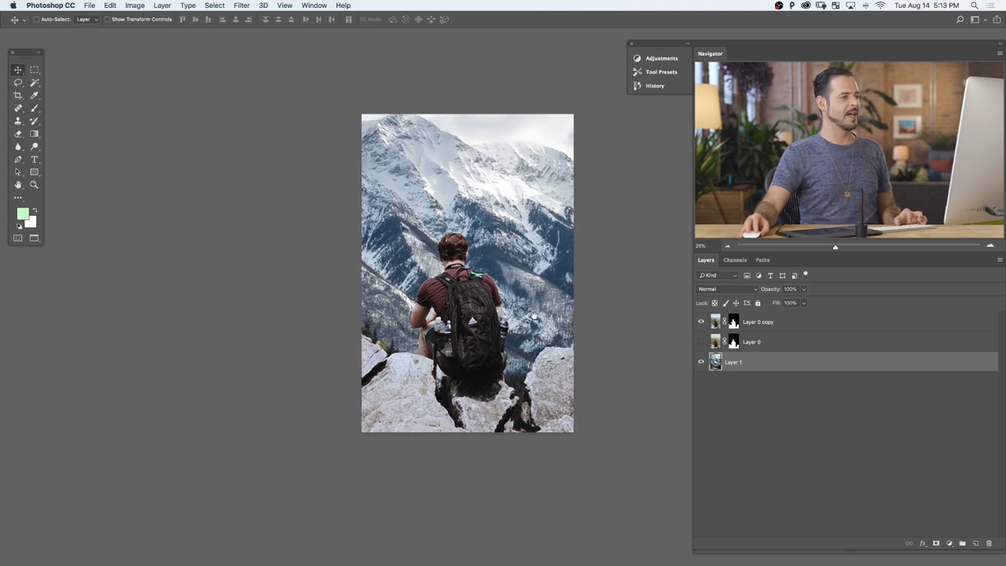